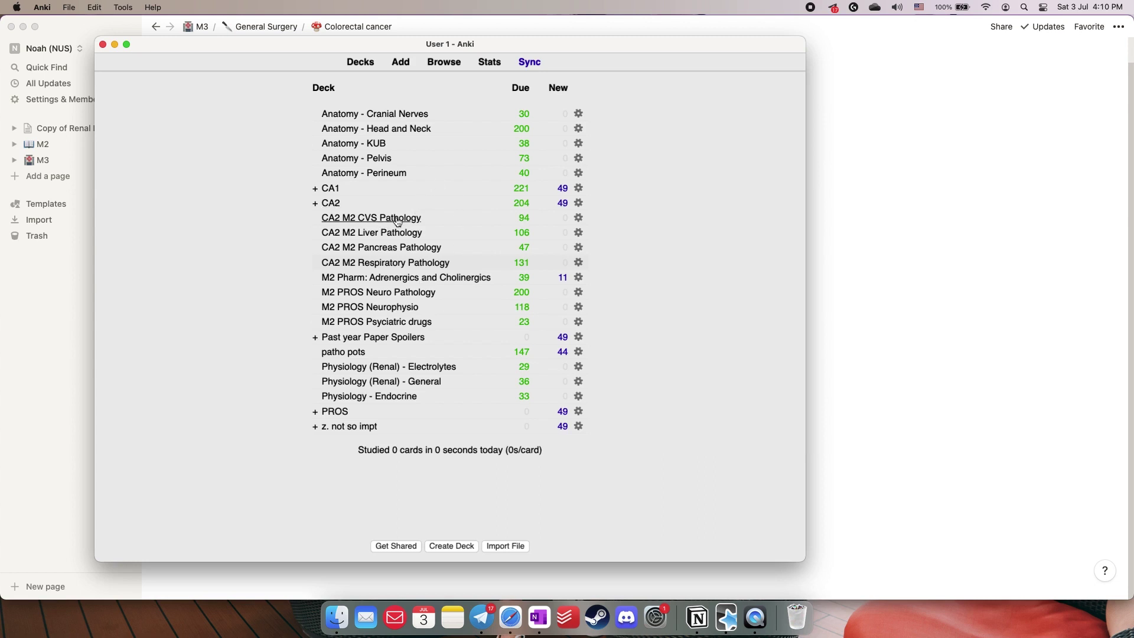
Start reviewing the CA2 M2 CVS Pathology deck and reveal the Eisenmenger syndrome card's six-step answer.
left_click(397, 219)
left_click(520, 142)
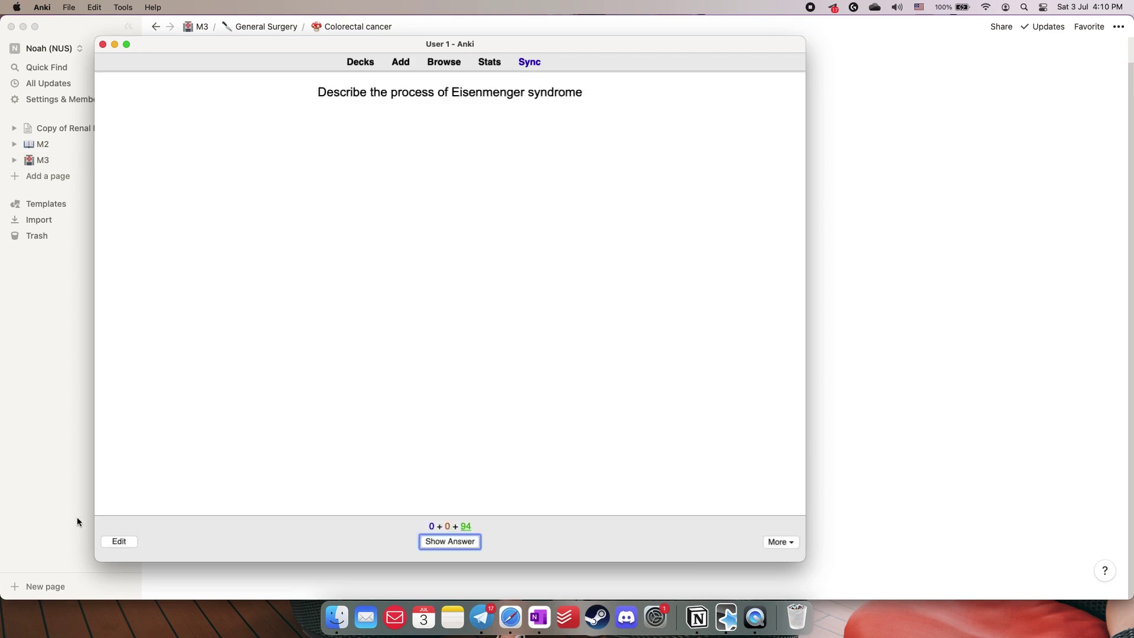
left_click_drag(296, 93, 582, 93)
left_click(475, 541)
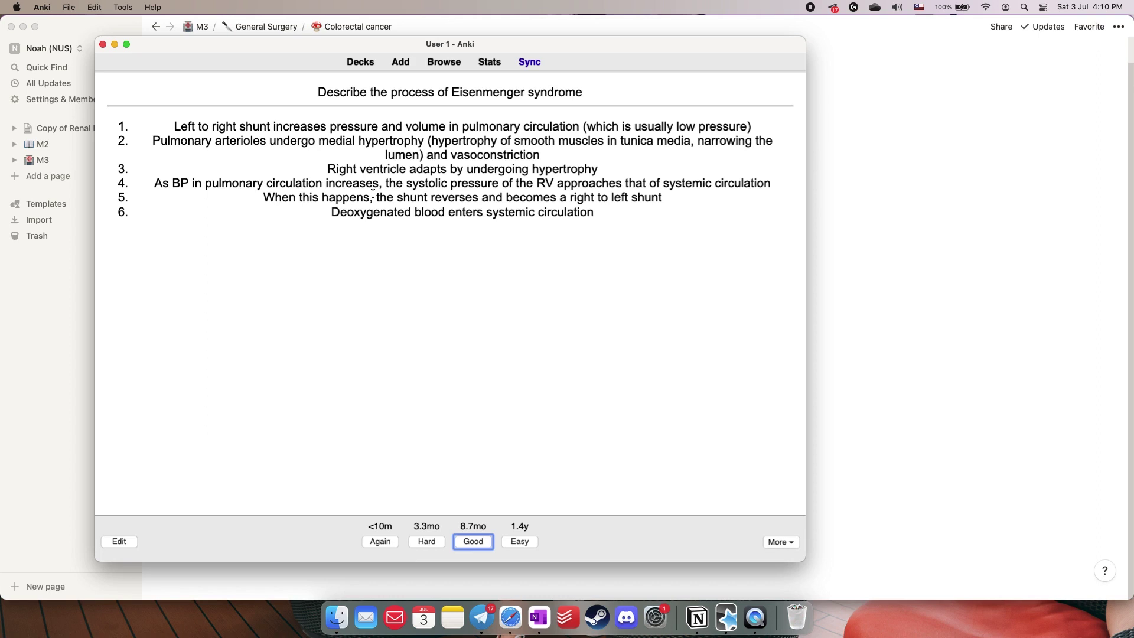
mouse_move(592, 213)
left_mouse_down()
mouse_move(378, 180)
mouse_move(169, 124)
mouse_move(535, 190)
mouse_move(599, 217)
left_mouse_up()
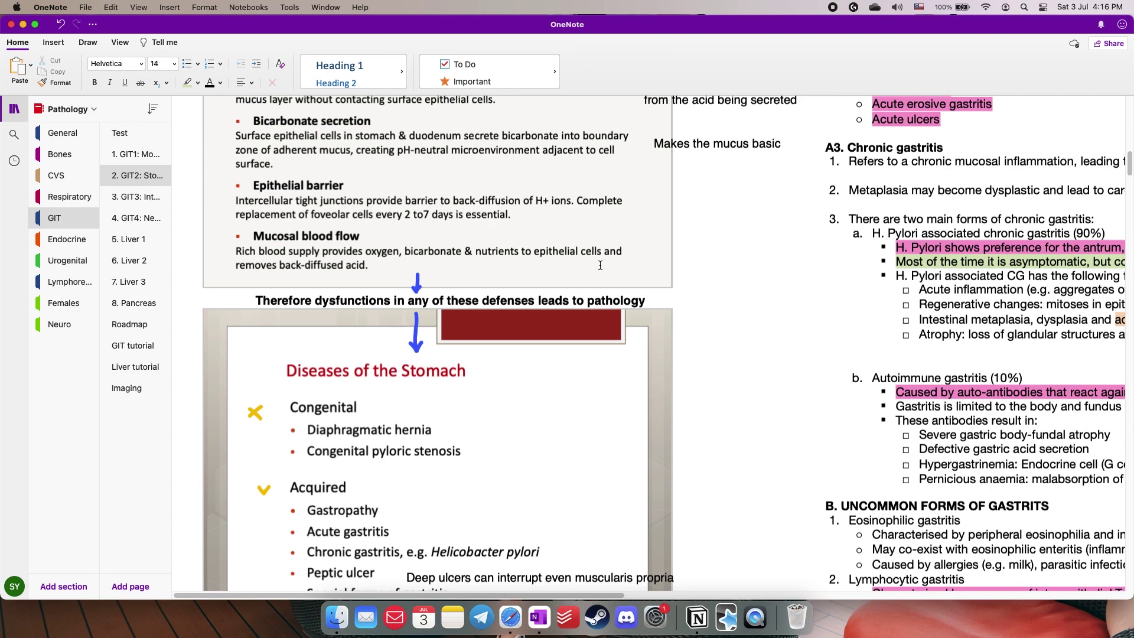
left_click(148, 176)
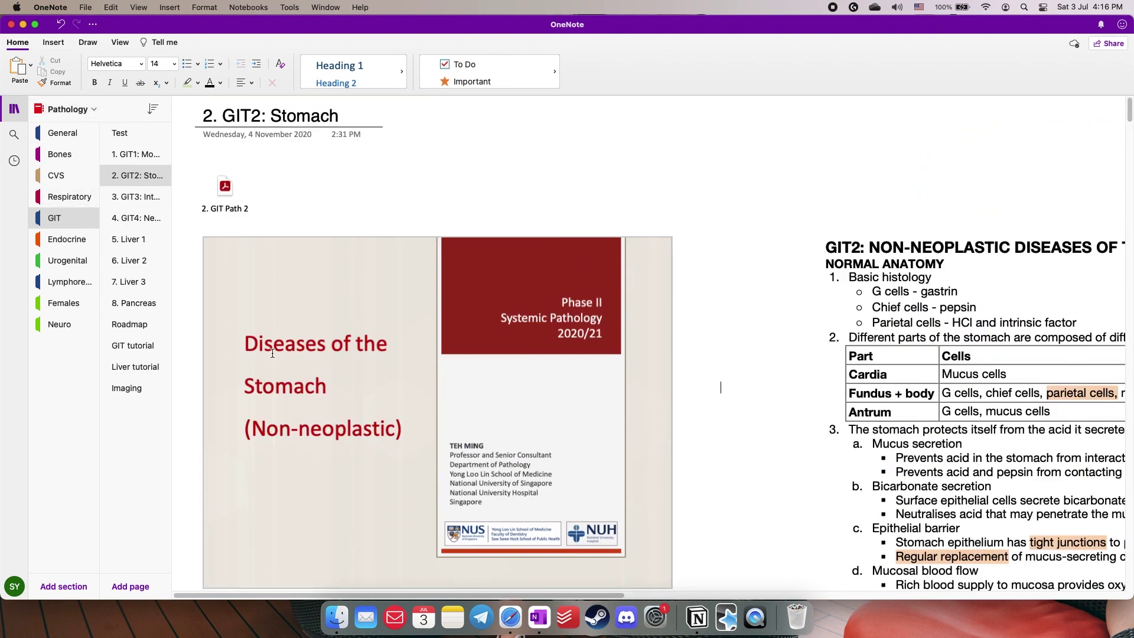
left_click(70, 109)
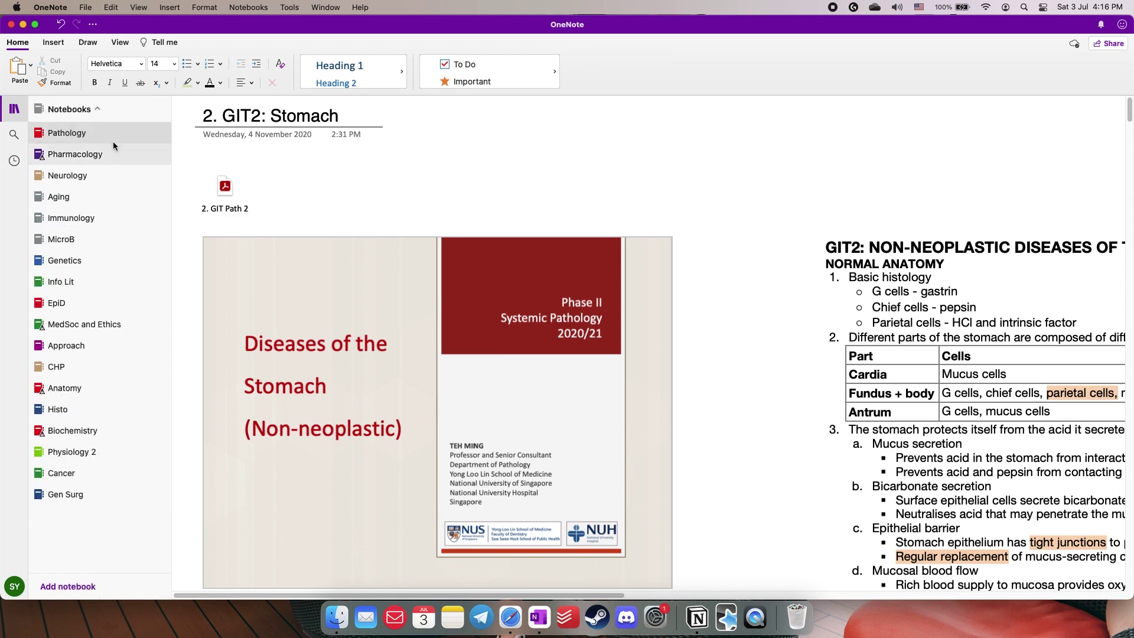
left_click(89, 134)
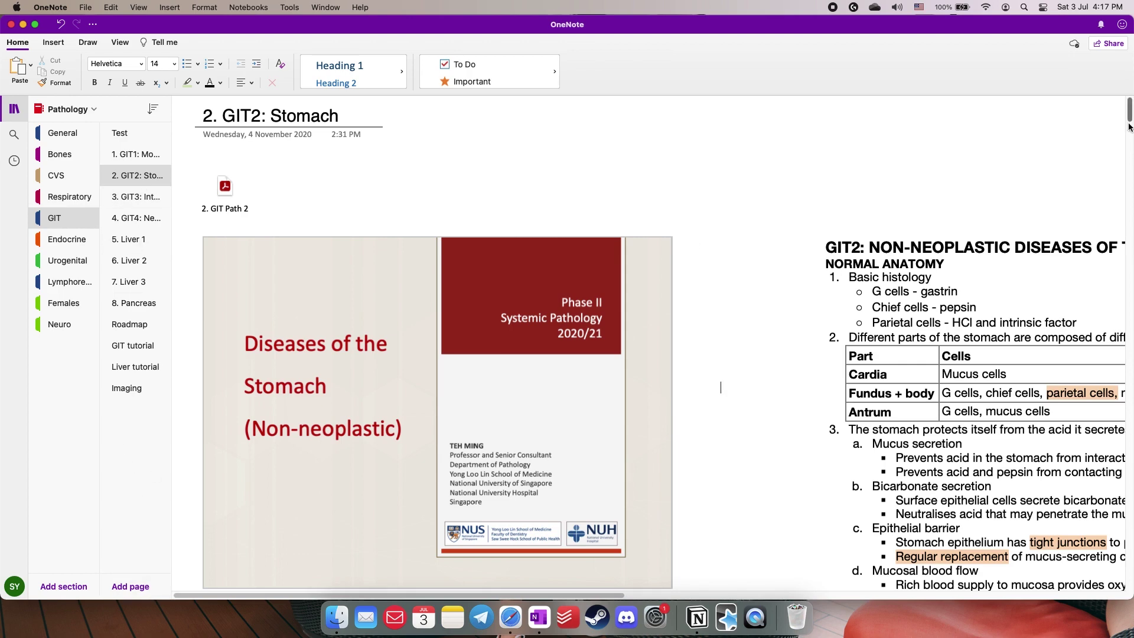
scroll(1128, 127, "down", 6)
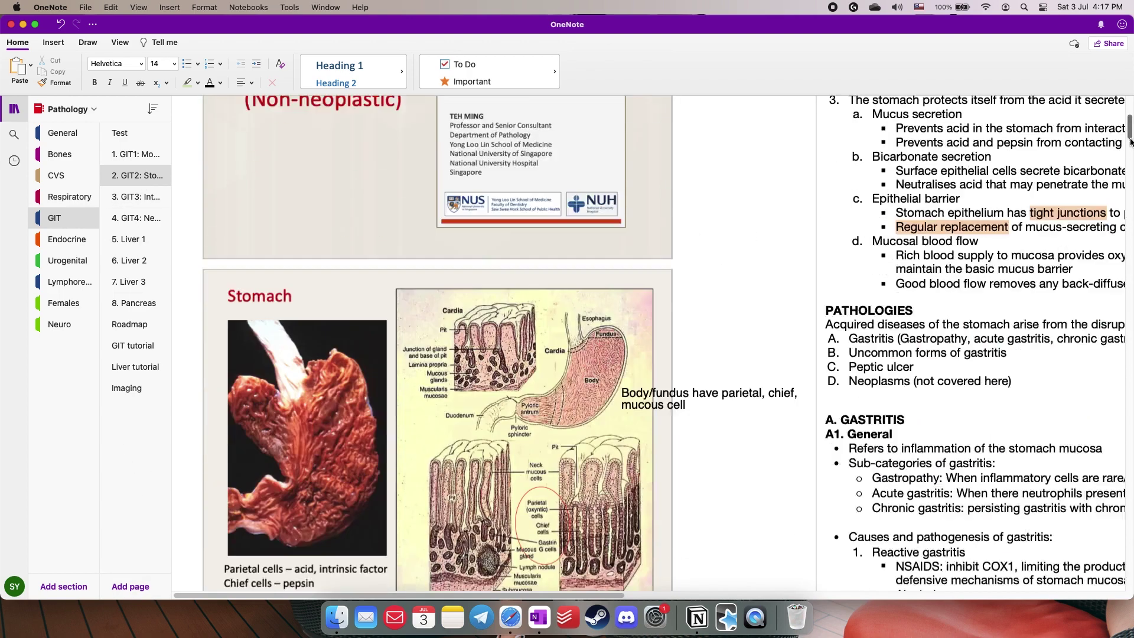
scroll(1128, 141, "down", 5)
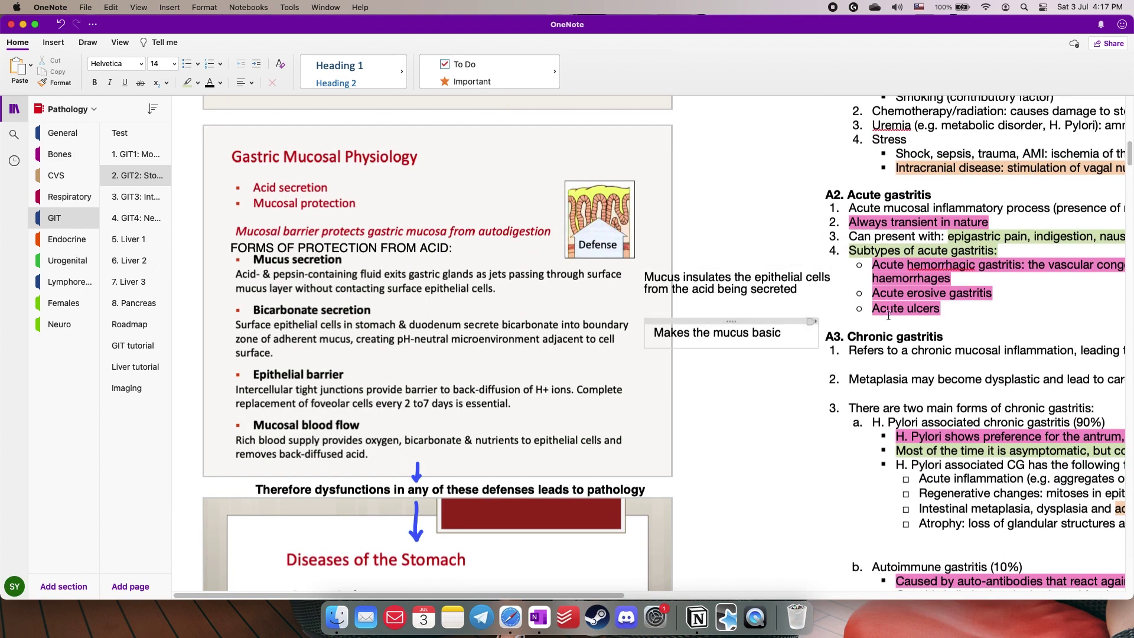
left_click_drag(1130, 164, 1096, 111)
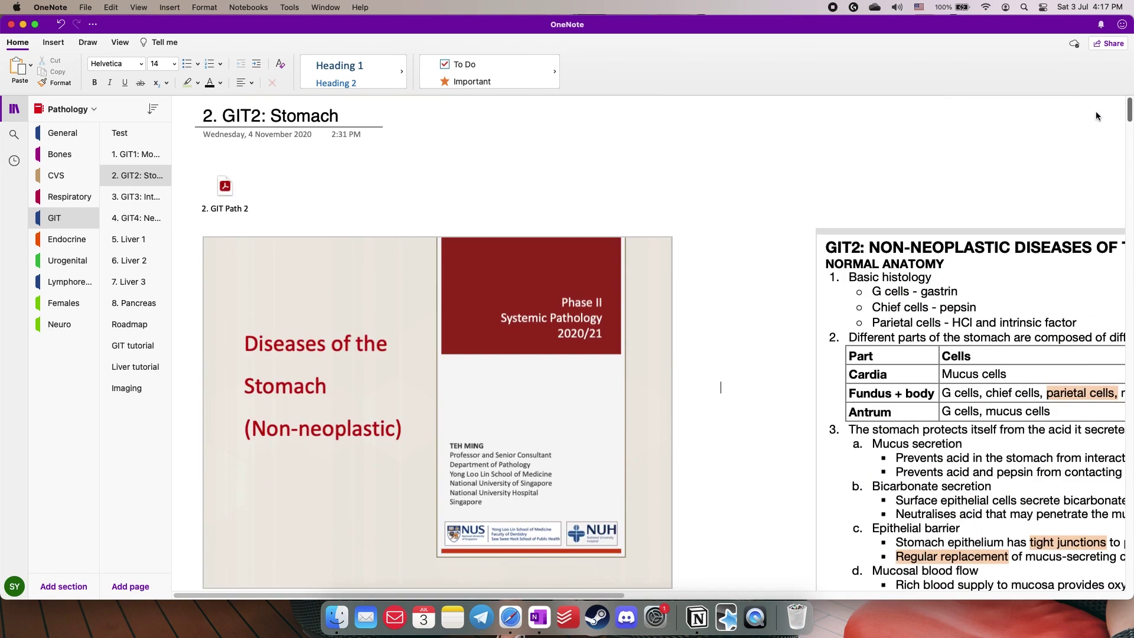
left_click_drag(587, 596, 838, 597)
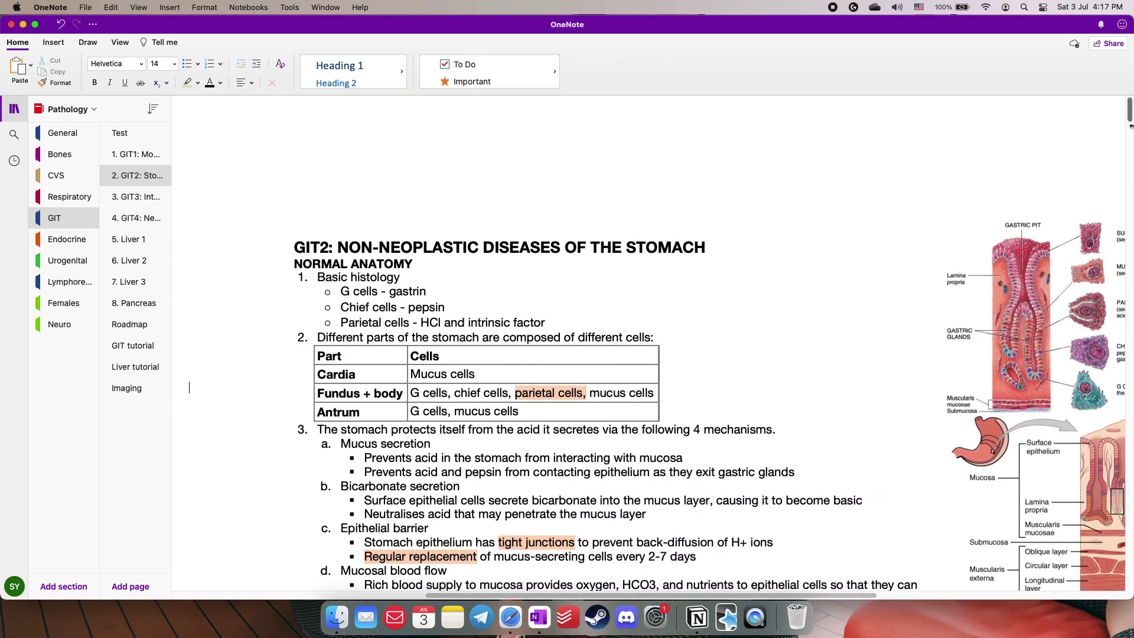
left_click_drag(1128, 112, 1130, 124)
scroll(530, 352, "down", 2)
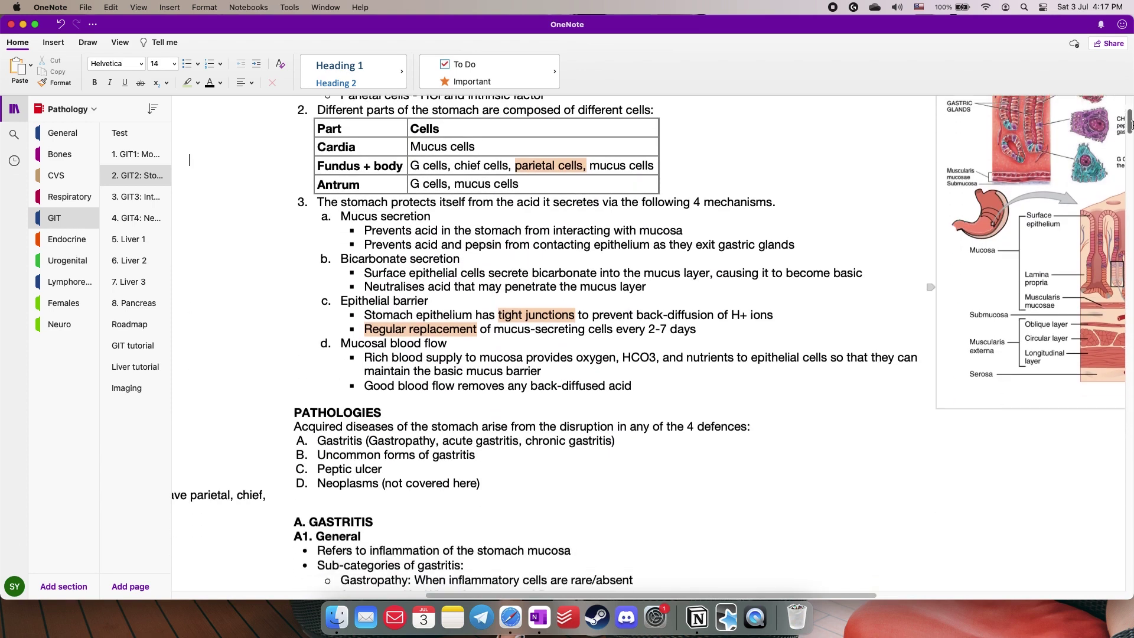
scroll(529, 352, "down", 3)
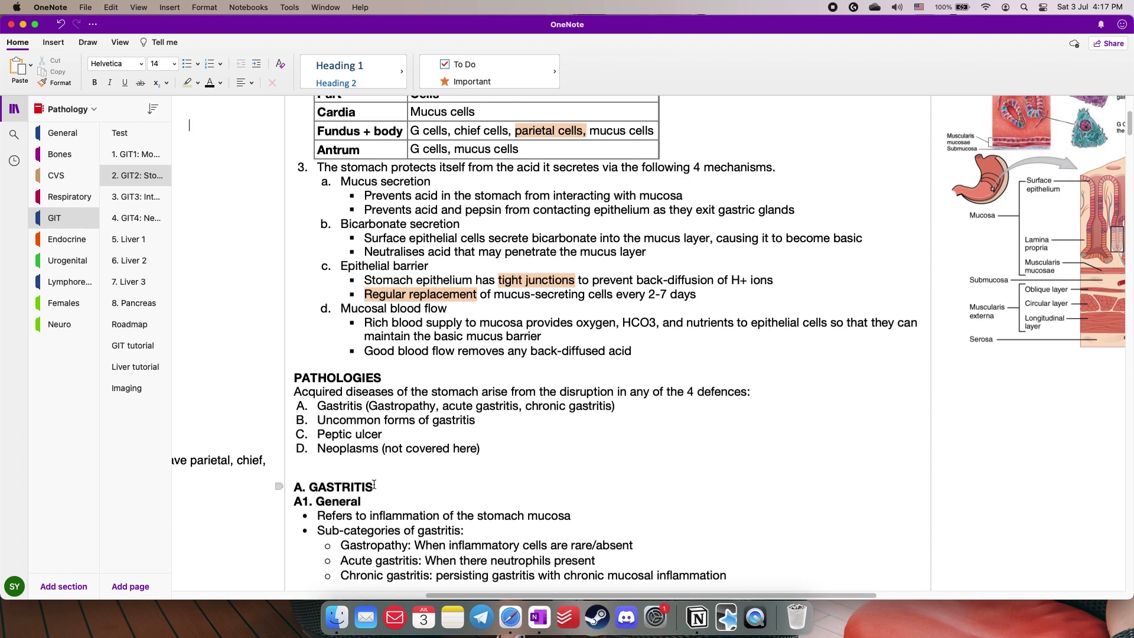
left_click_drag(381, 487, 302, 474)
scroll(295, 481, "down", 2)
scroll(303, 474, "down", 10)
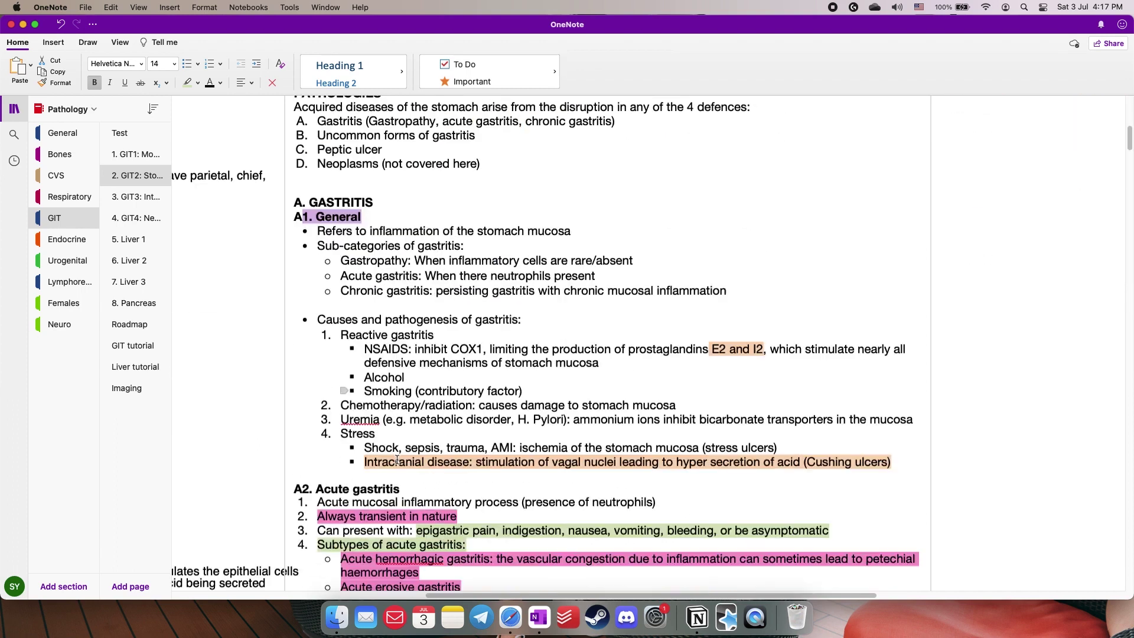
left_click_drag(411, 440, 341, 440)
scroll(342, 440, "down", 1)
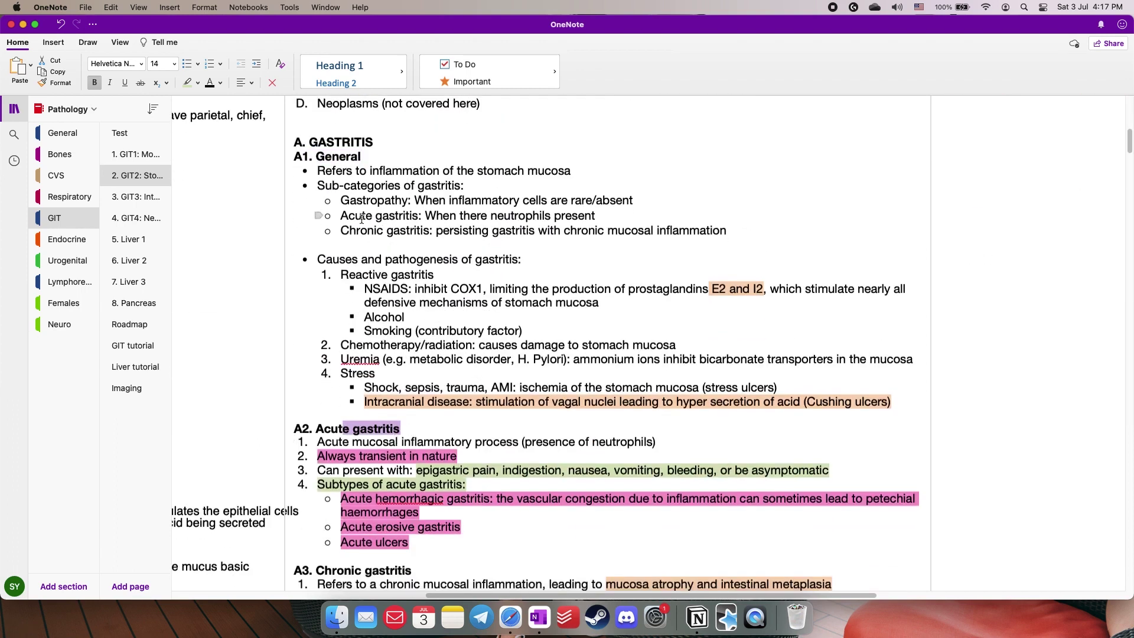
left_click_drag(400, 145, 302, 144)
scroll(507, 347, "up", 8)
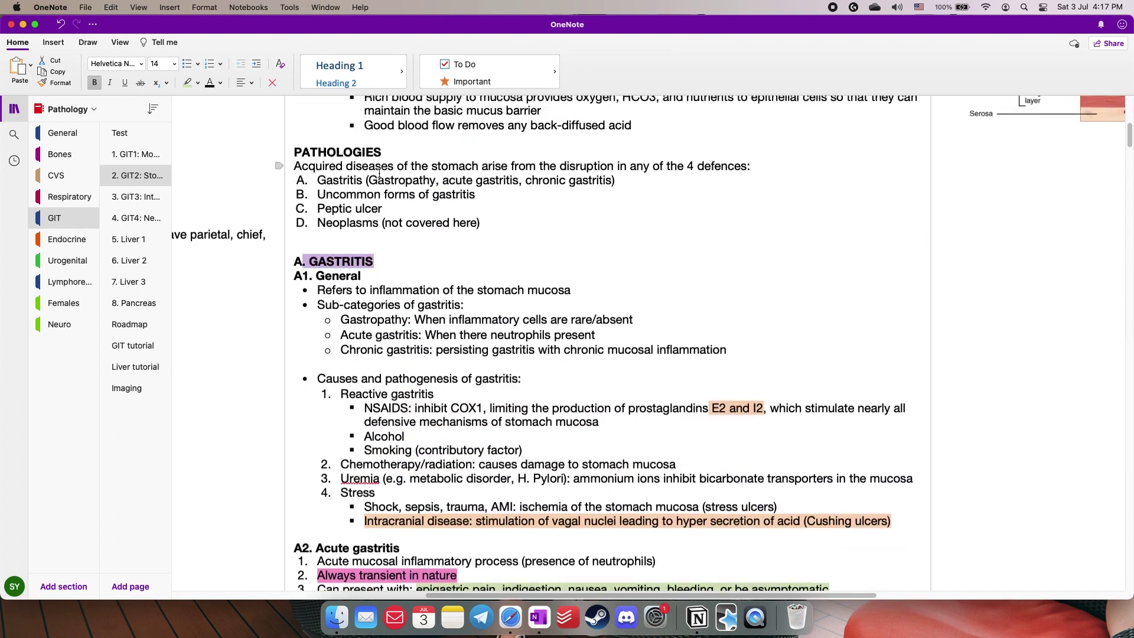
left_click_drag(481, 346, 314, 302)
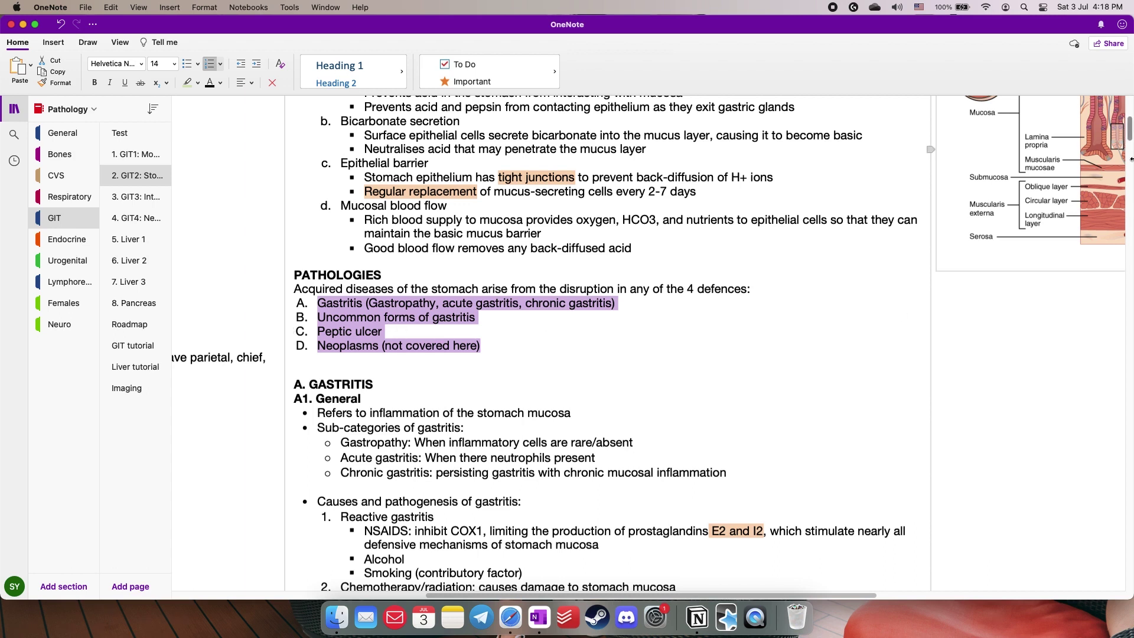
Select the A2 Acute gastritis points and subtypes in the stomach notes, then launch Anki.
left_click_drag(1130, 136, 1130, 143)
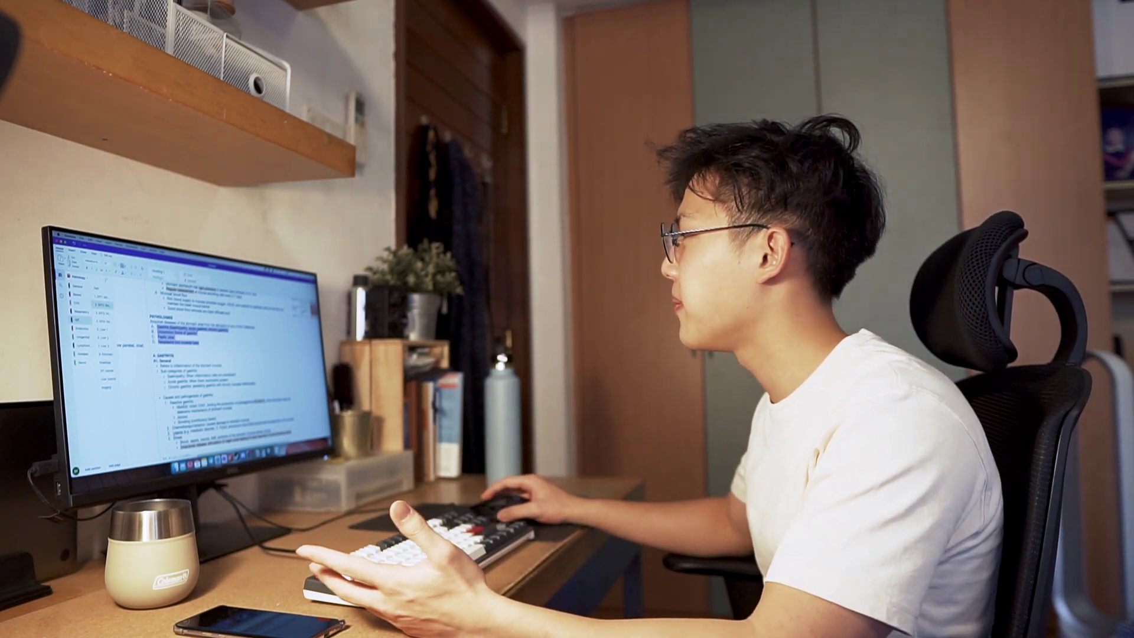
scroll(236, 366, "down", 3)
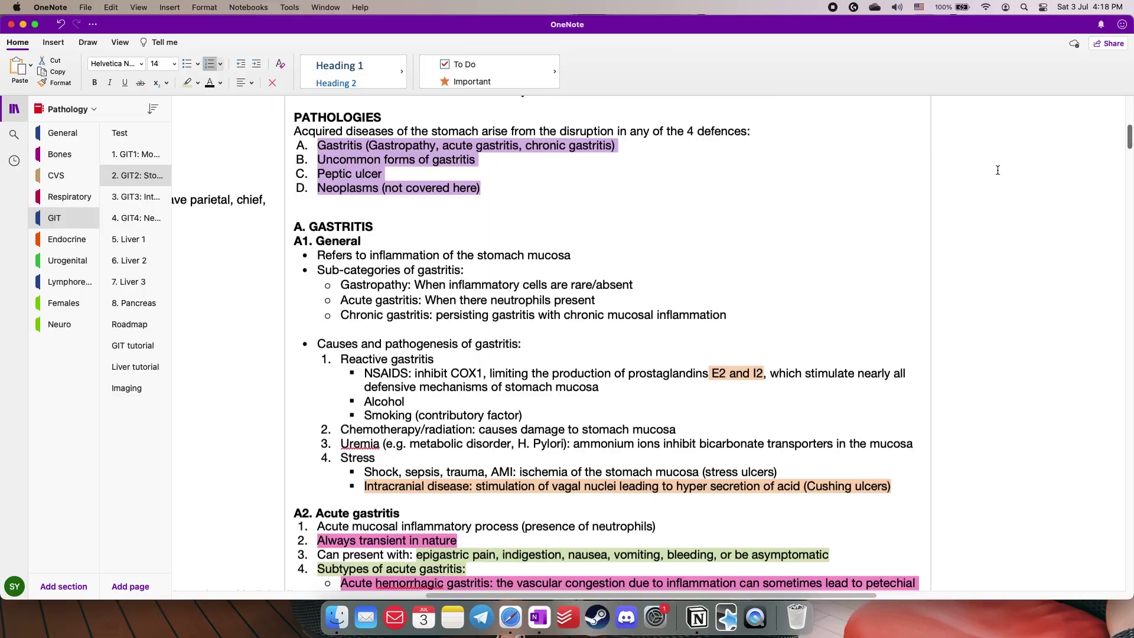
left_click_drag(1128, 141, 1126, 156)
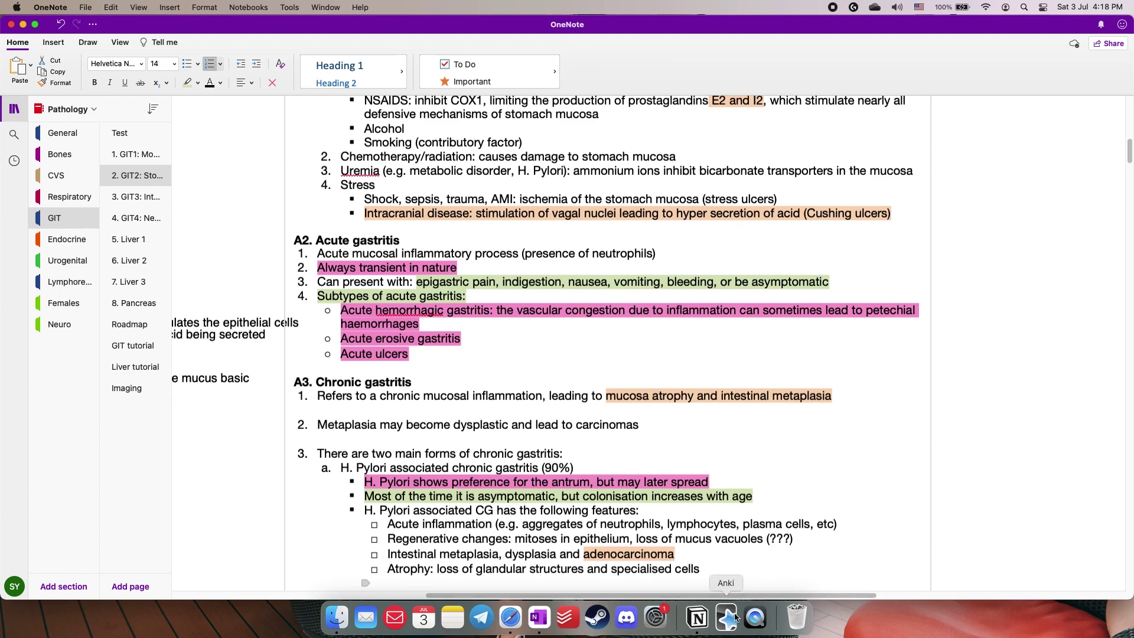
left_click_drag(445, 346, 319, 264)
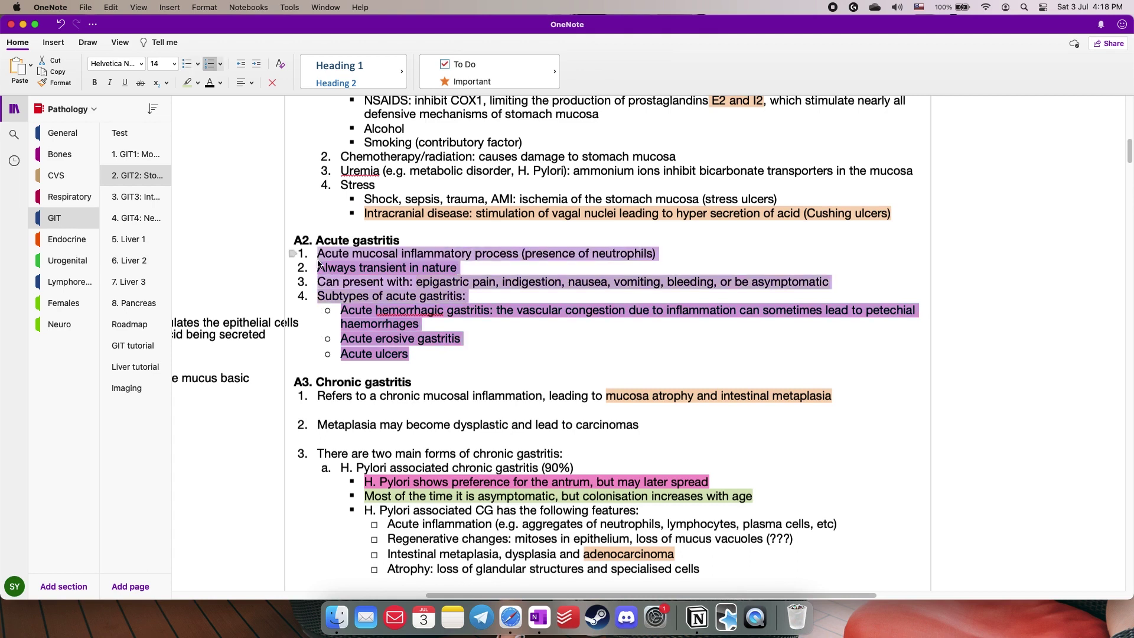
left_click(726, 617)
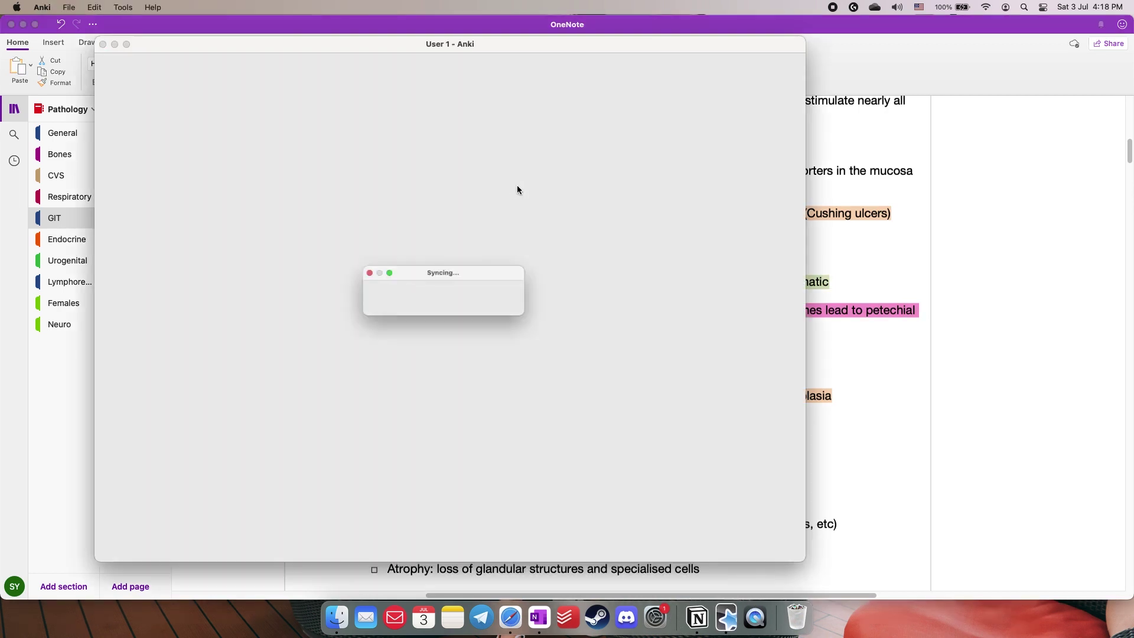
Decline the Anki update, begin the CA2 M2 CVS Pathology review, and show OneNote's CVS '3. Ischemic…' page.
left_click(494, 329)
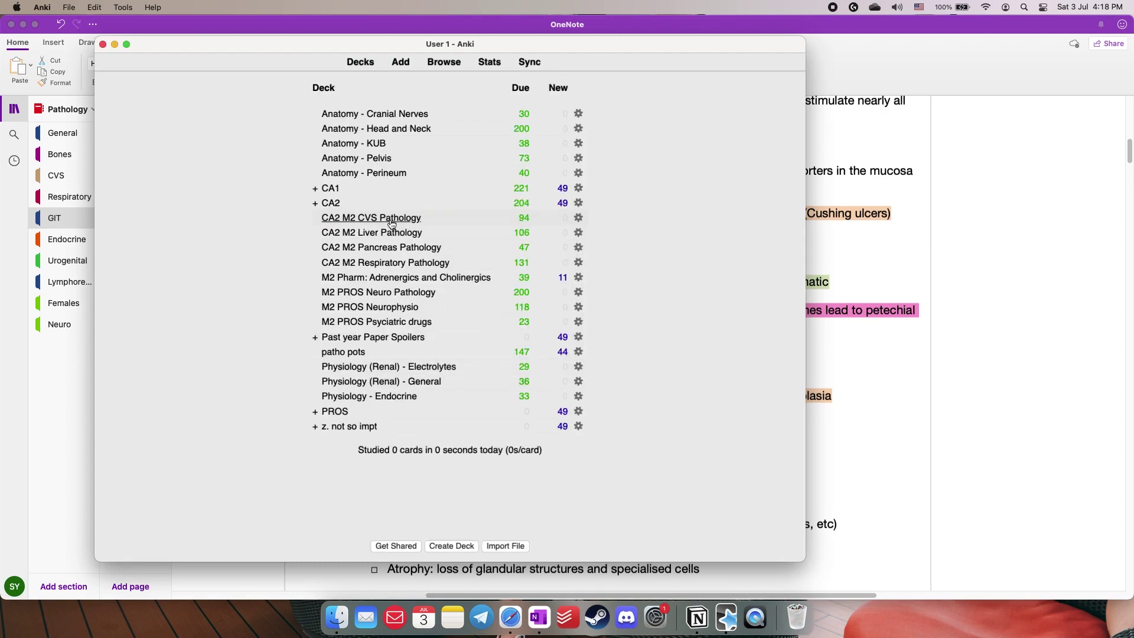
left_click(391, 219)
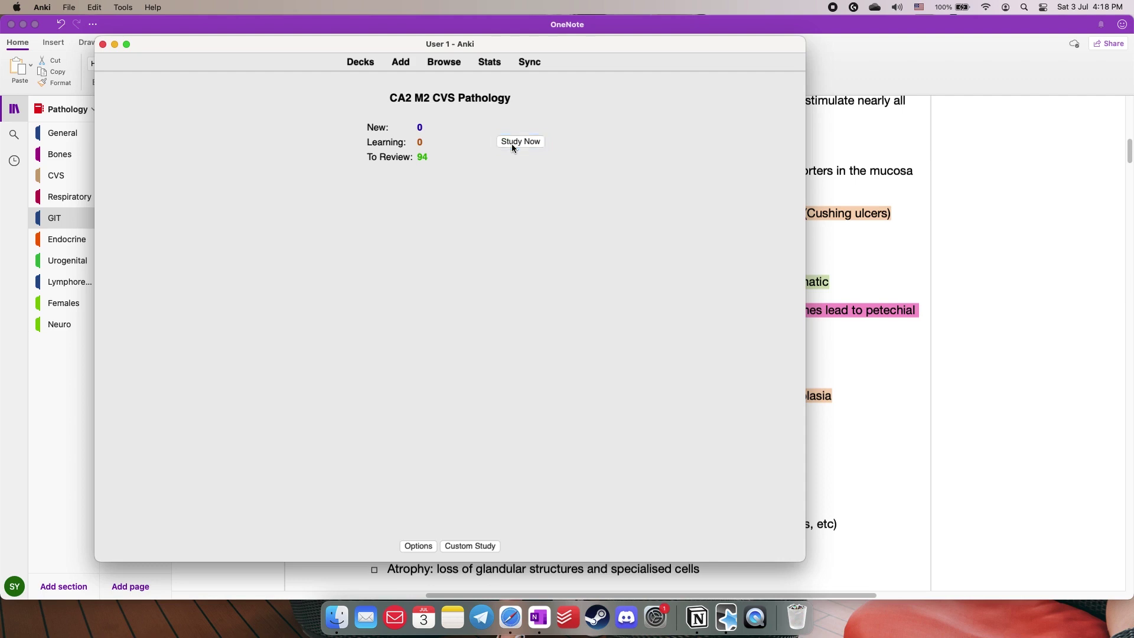
left_click(512, 146)
left_click(67, 177)
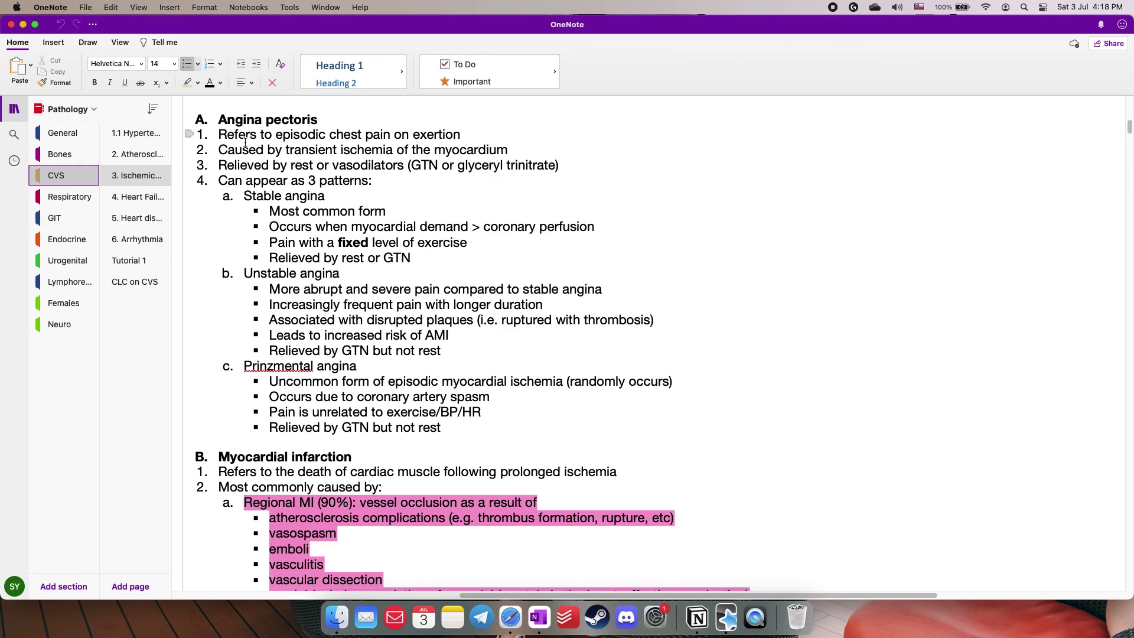
scroll(416, 501, "down", 2)
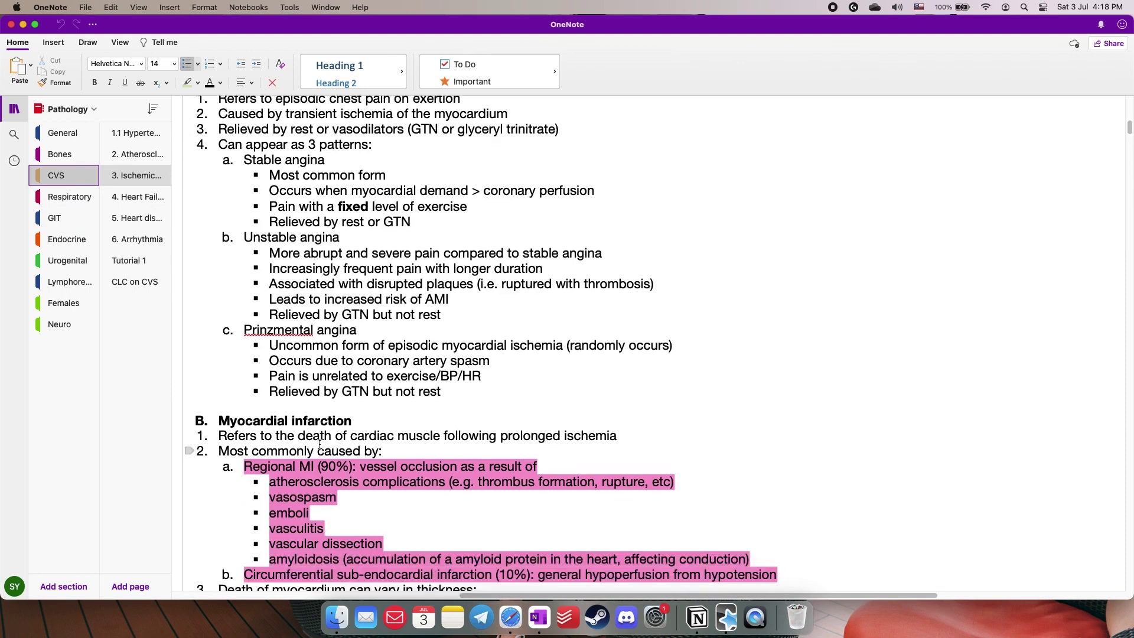
scroll(319, 444, "down", 3)
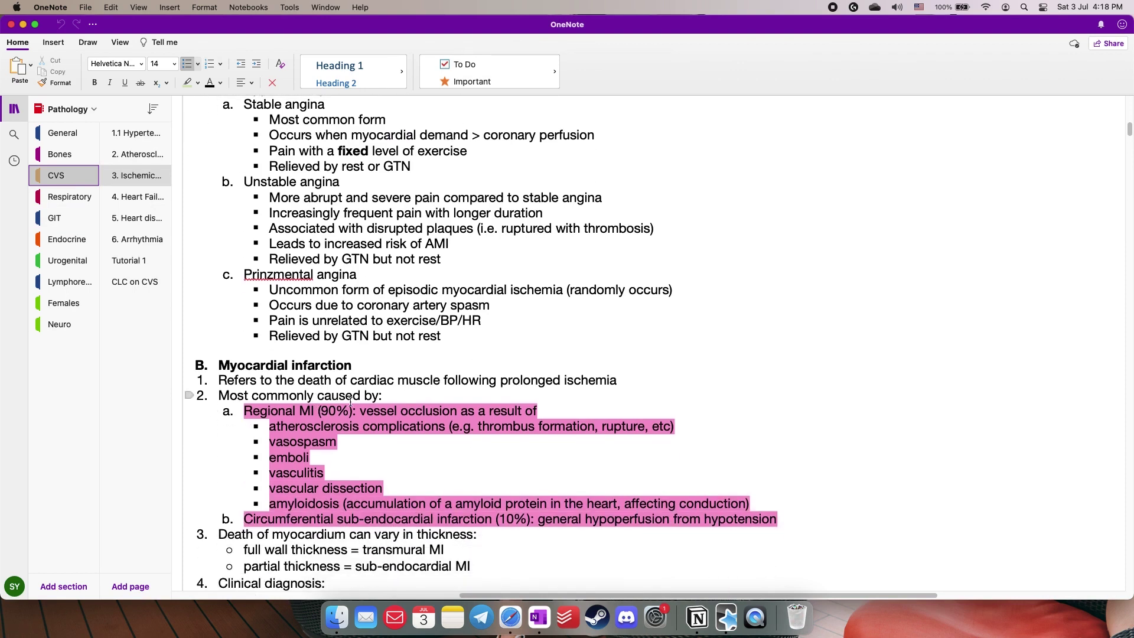
left_click_drag(886, 524, 226, 398)
left_click(326, 395)
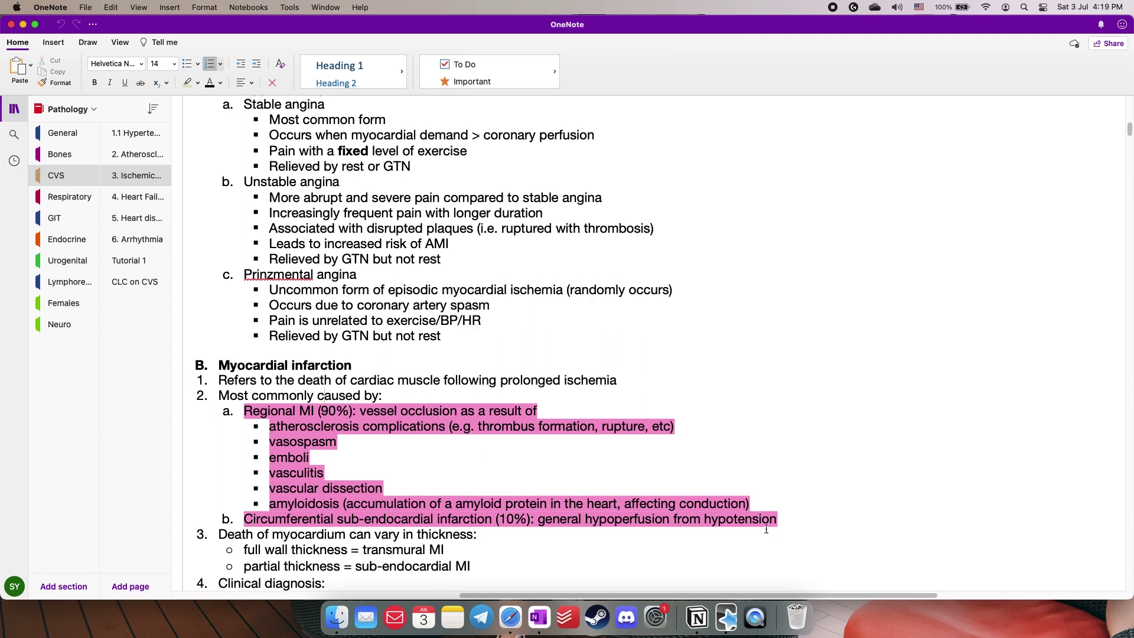
left_click_drag(797, 522, 257, 419)
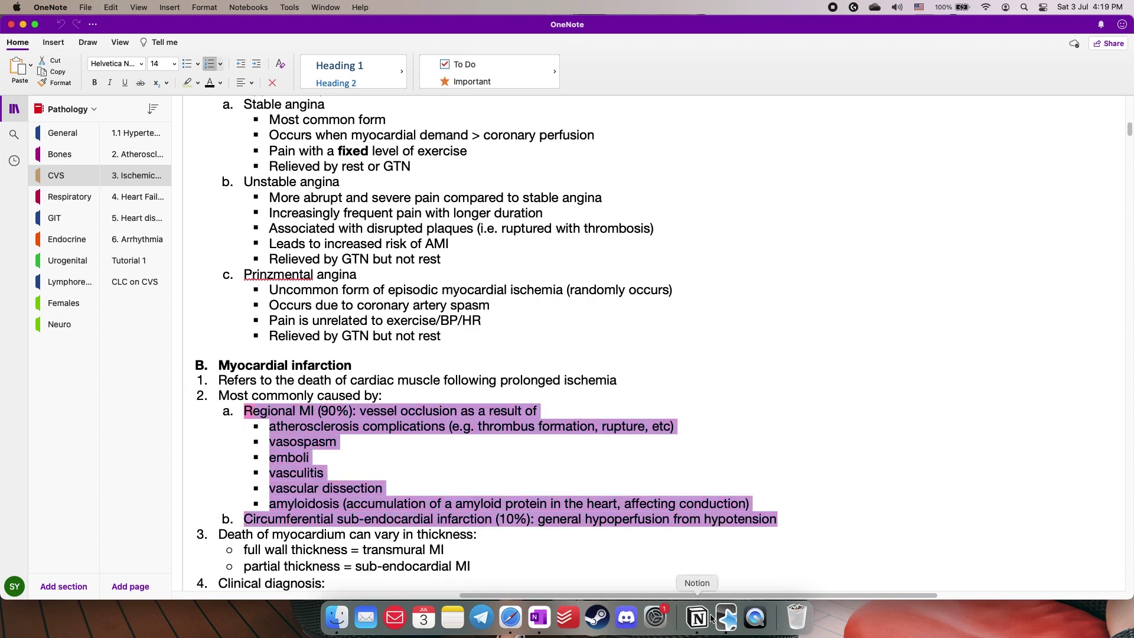
left_click(727, 617)
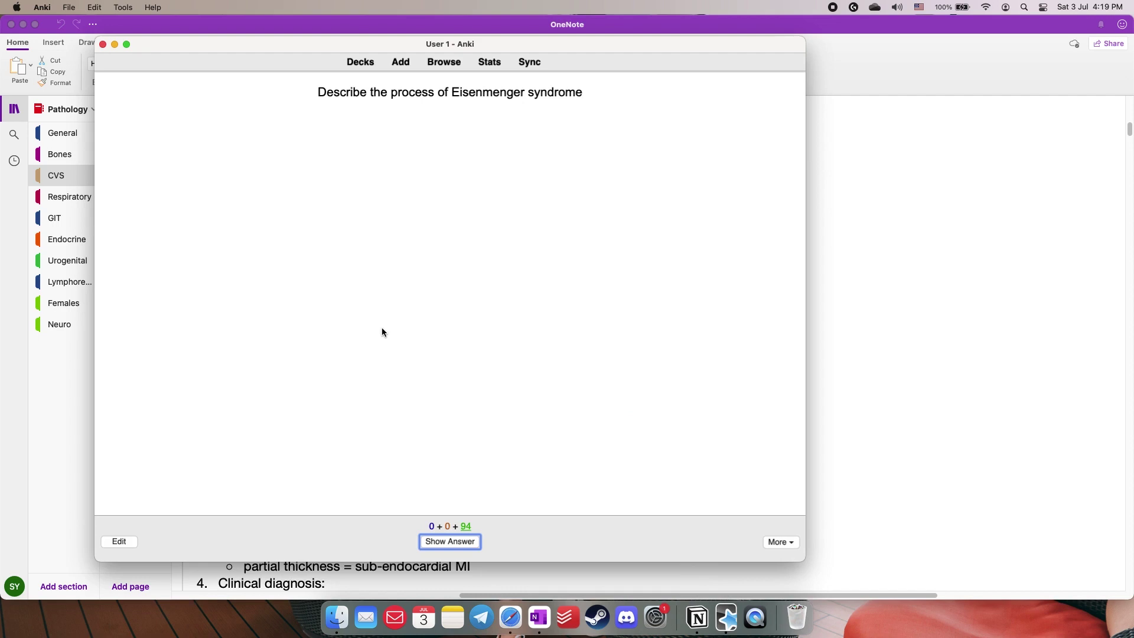
left_click(970, 337)
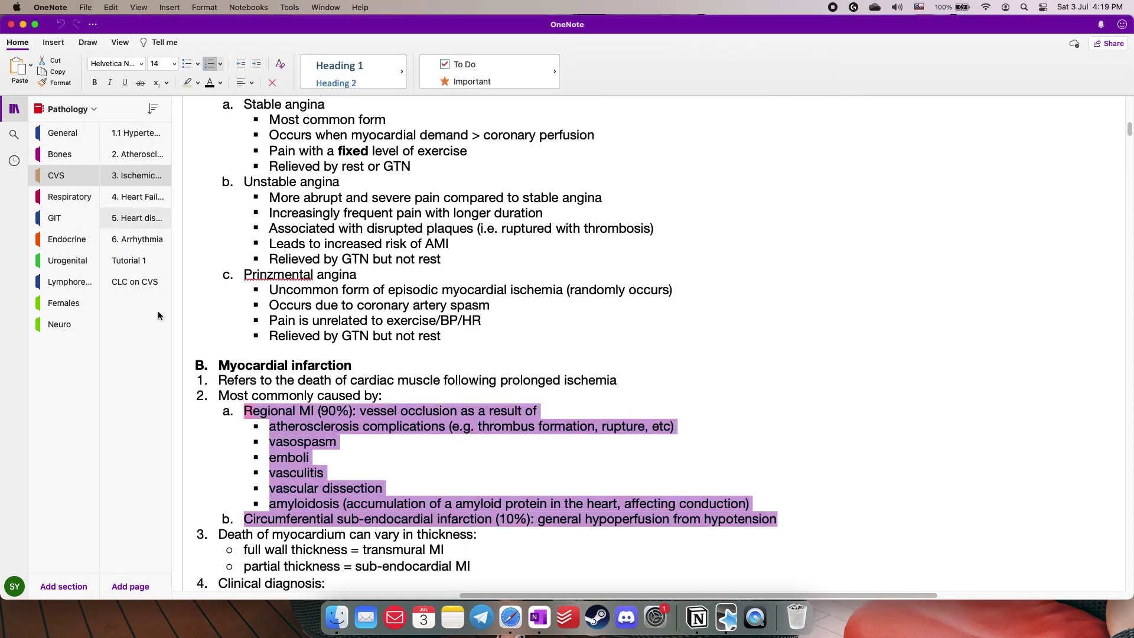